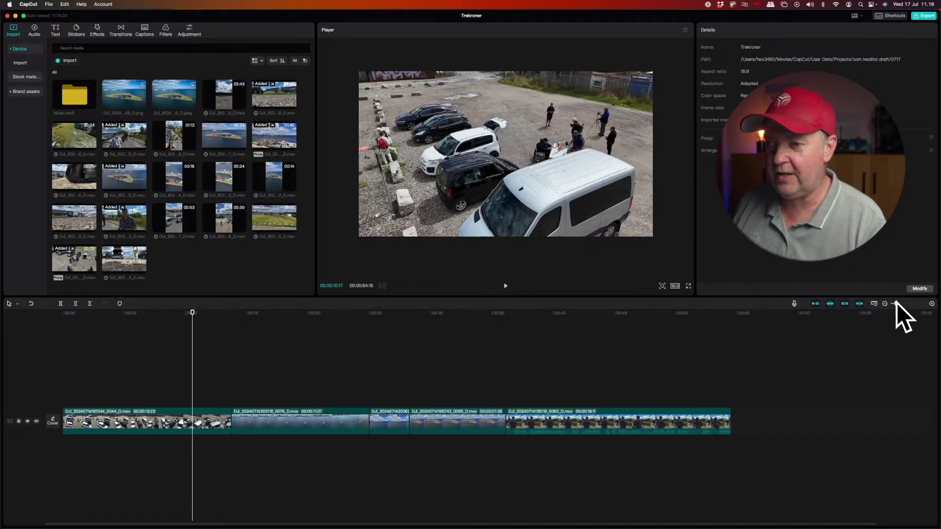
# Zoom into the timeline and stop playback at the roughly 16-second cut point on the harbour clip
pyautogui.moveTo(896, 303); pyautogui.dragTo(903, 304)
pyautogui.hscroll(3, 576, 357)
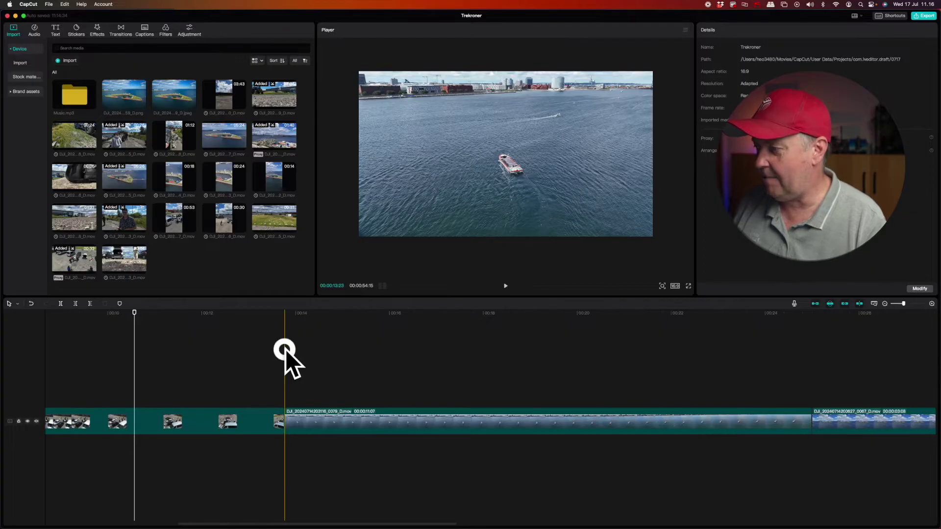
pyautogui.click(286, 349)
pyautogui.press('space')
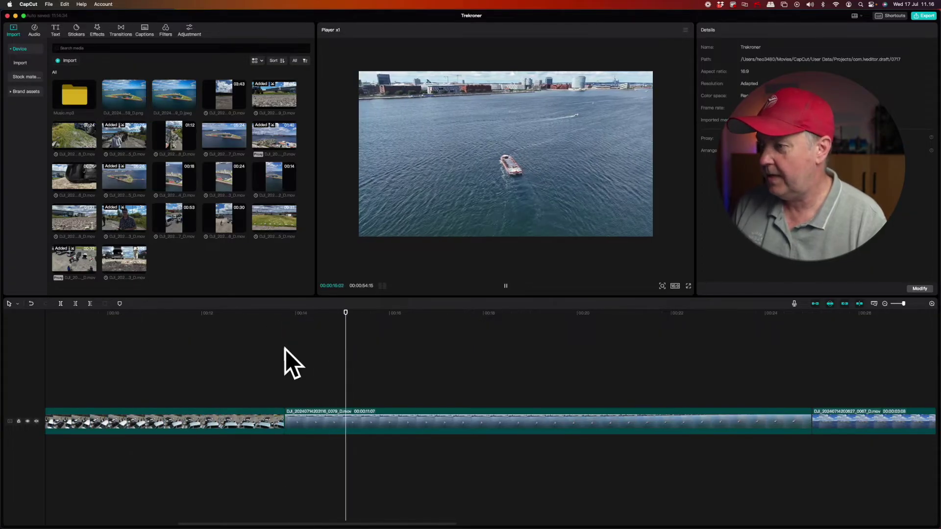
pyautogui.press('space')
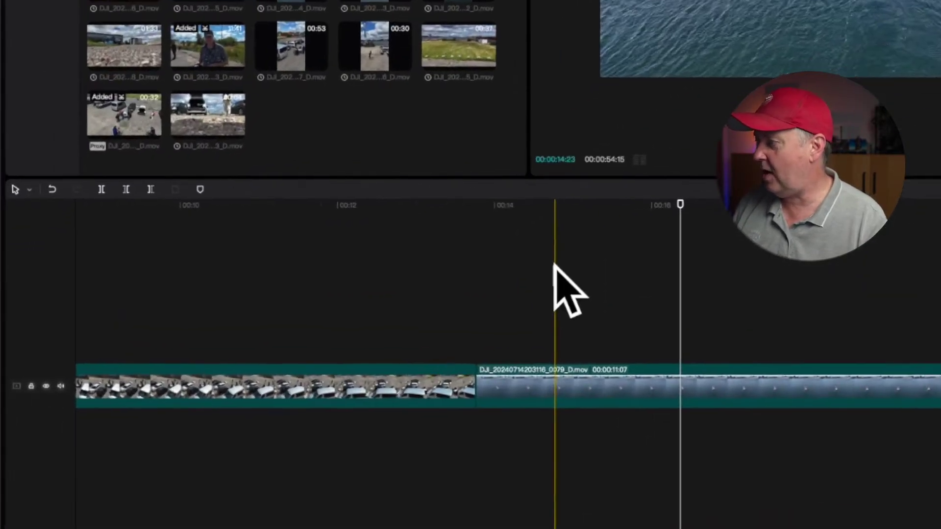
pyautogui.hscroll(-2, 343, 358)
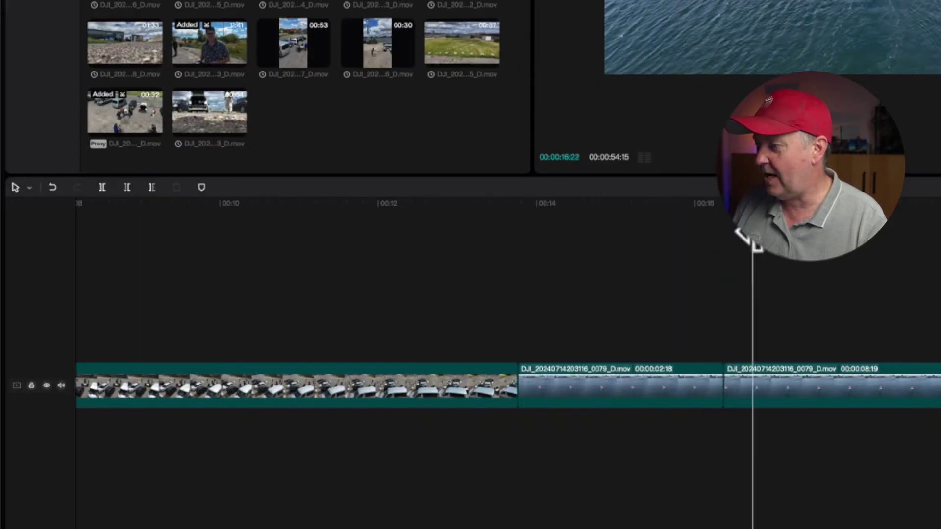
# Select the harbour pieces and shuttle with L, J and K to stop at the 00:21 cut point
pyautogui.click(762, 377)
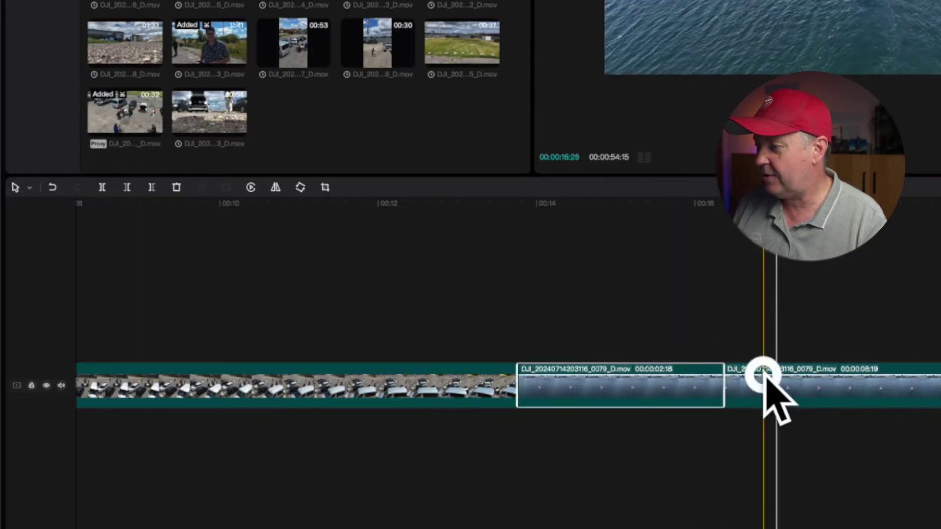
pyautogui.click(686, 378)
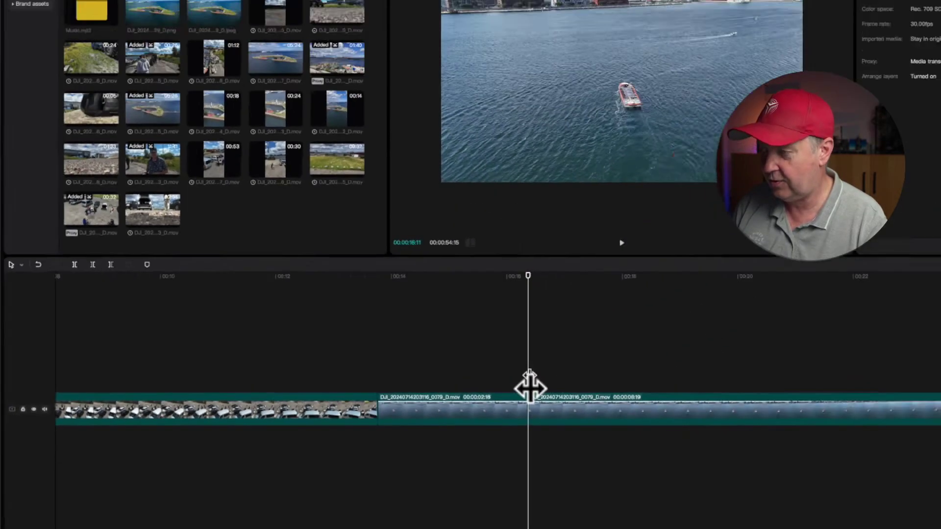
pyautogui.press('l')
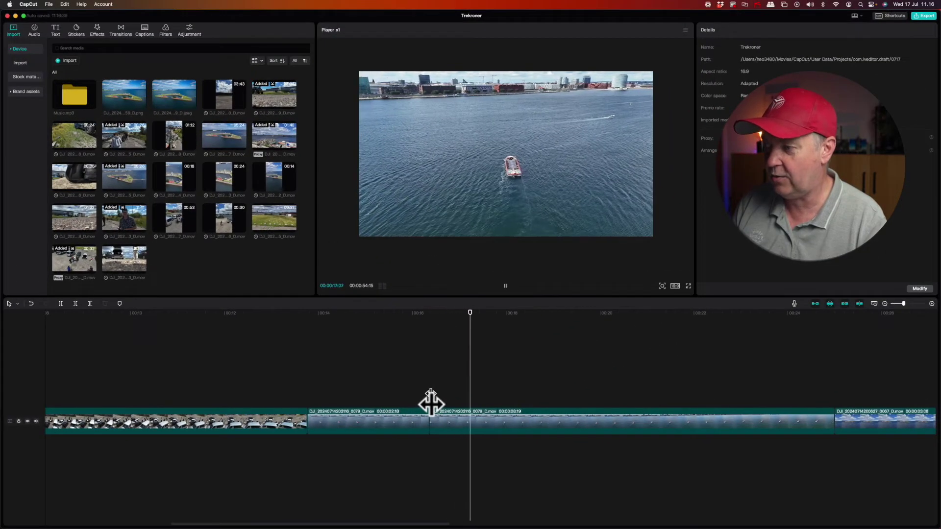
pyautogui.press('k')
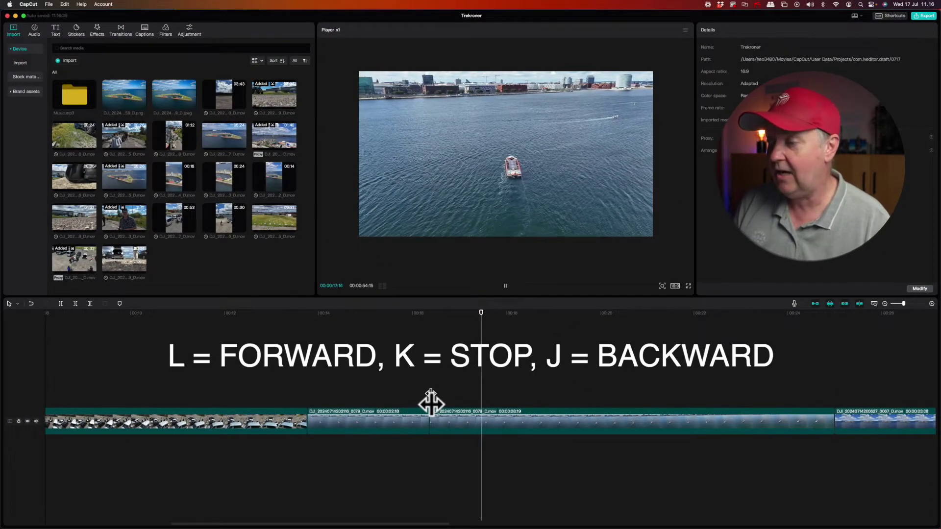
pyautogui.press('j')
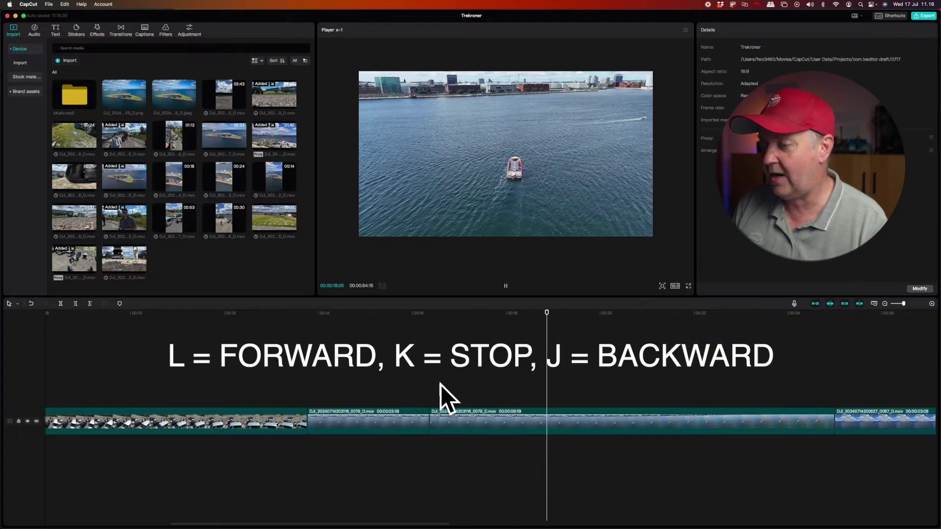
pyautogui.hscroll(3, 288, 399)
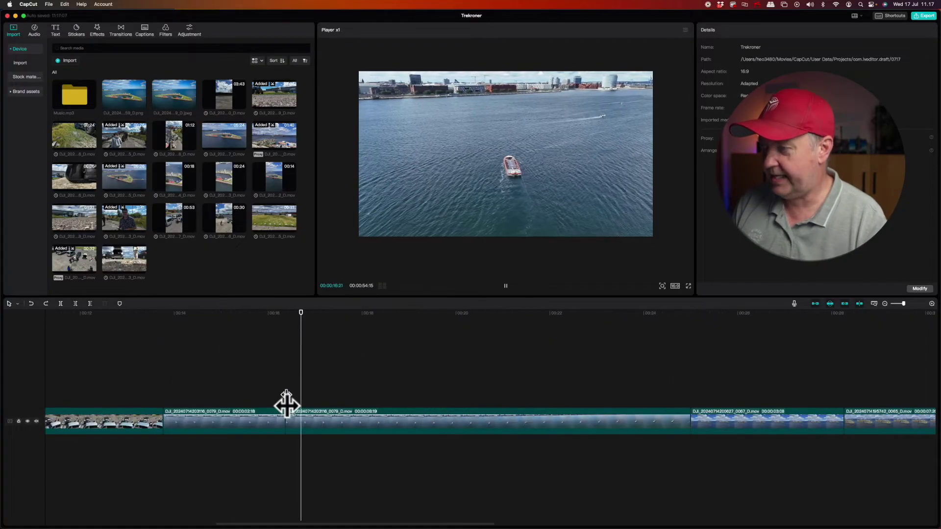
pyautogui.press('l')
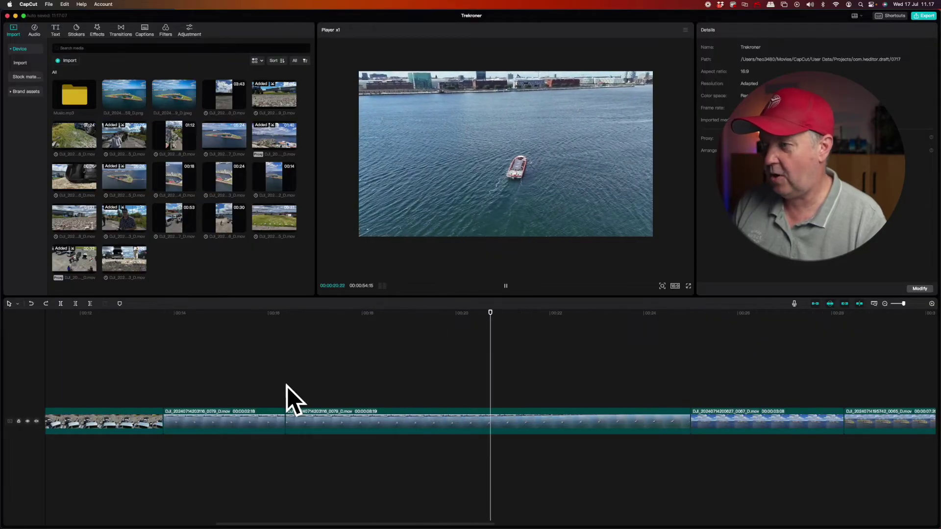
pyautogui.press('k')
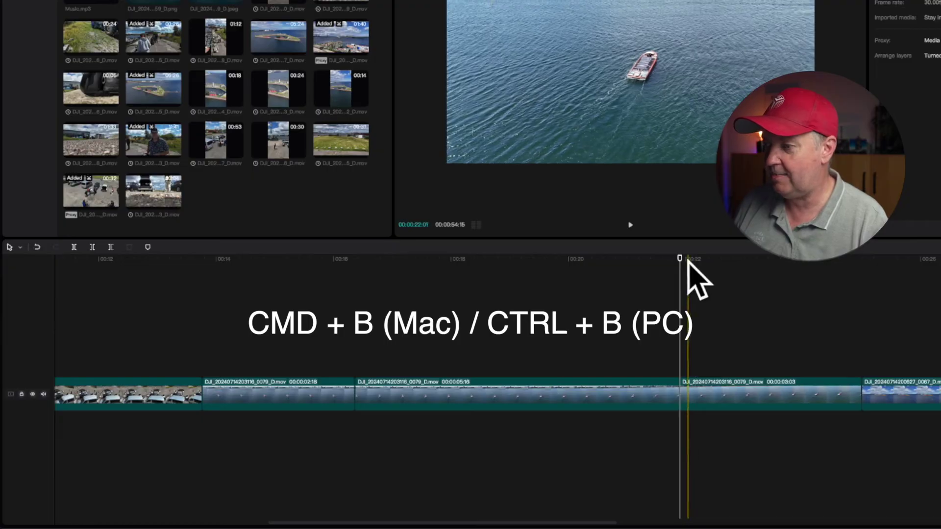
# Delete the 3:03 and 2:18 harbour pieces, keeping only the 5:16 piece
pyautogui.moveTo(681, 282); pyautogui.dragTo(754, 284)
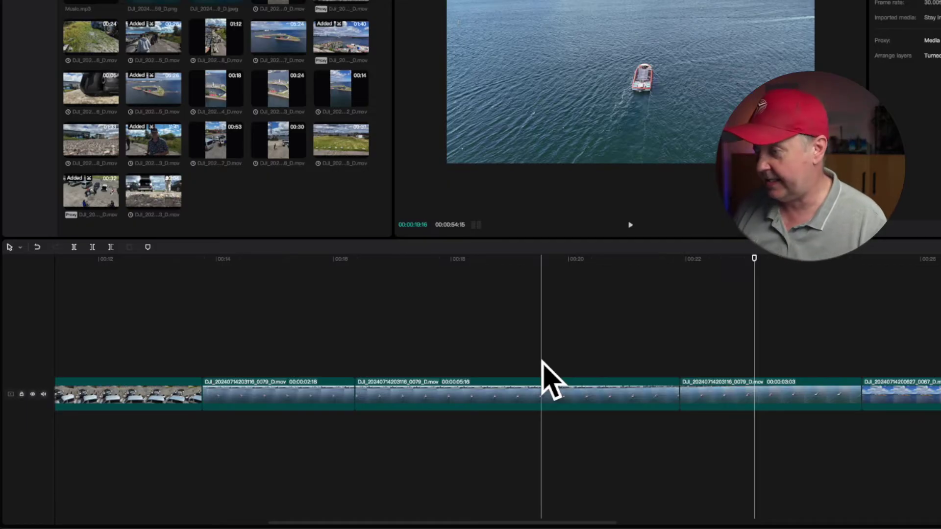
pyautogui.click(443, 398)
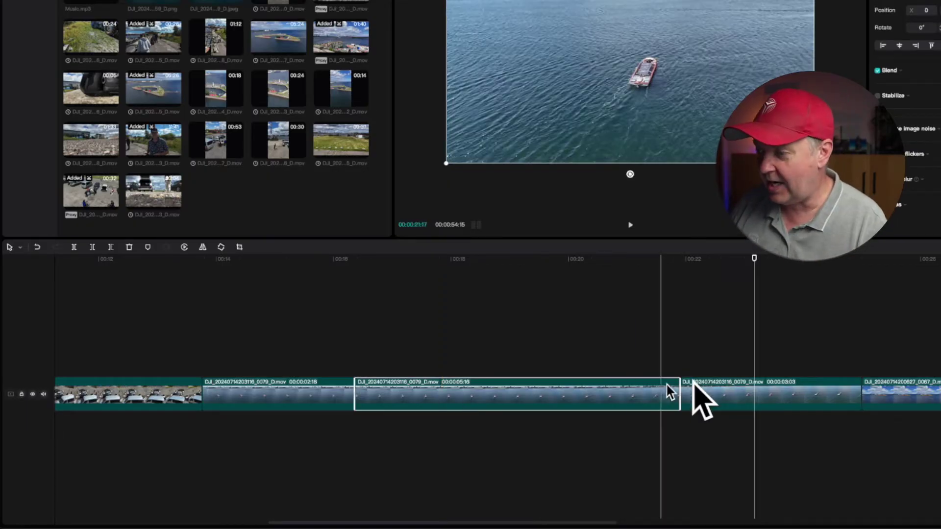
pyautogui.click(716, 387)
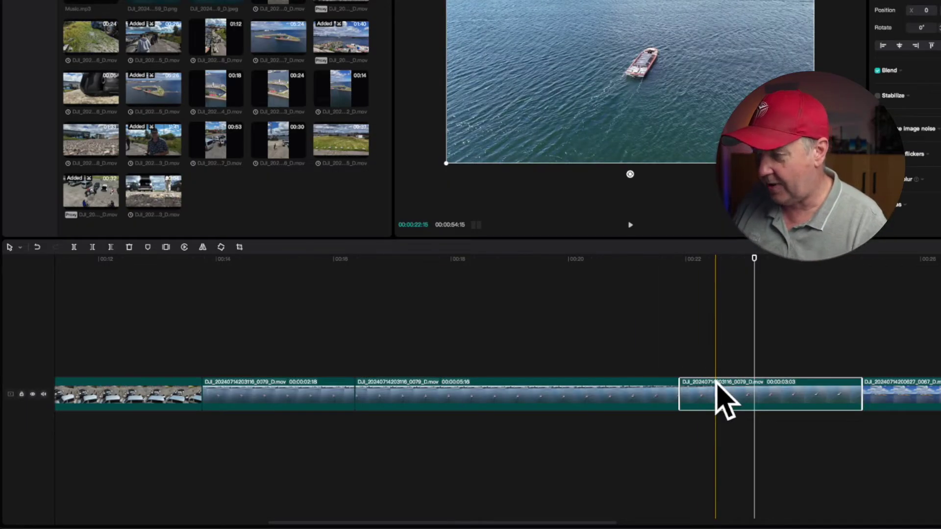
pyautogui.press('Delete')
pyautogui.click(268, 387)
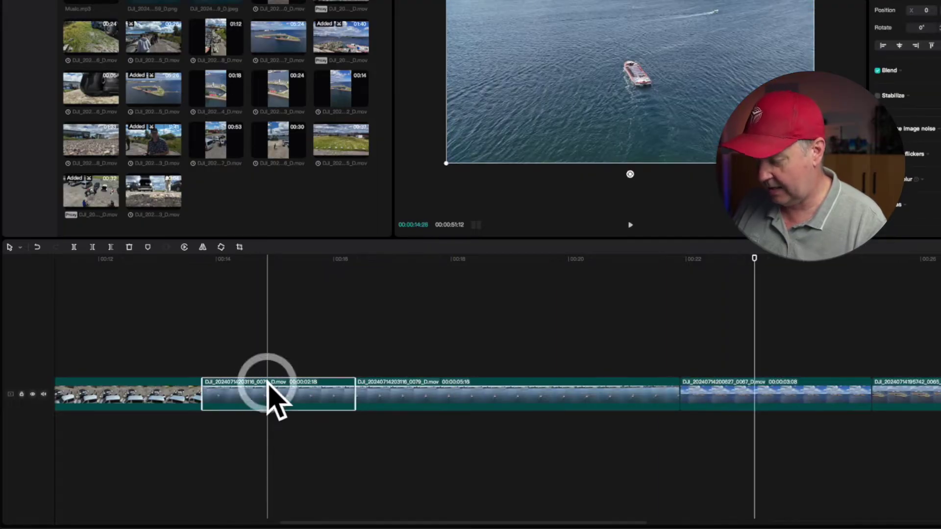
pyautogui.press('Delete')
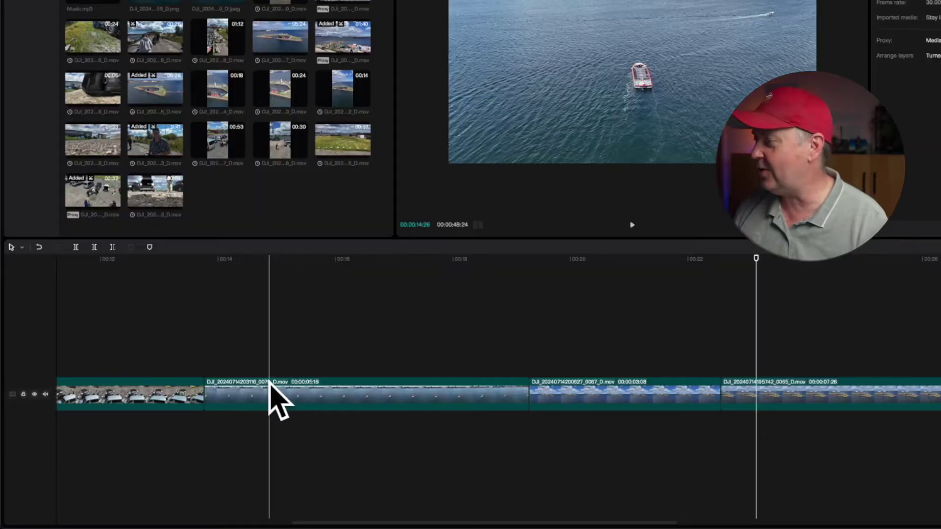
pyautogui.hscroll(-2, 216, 397)
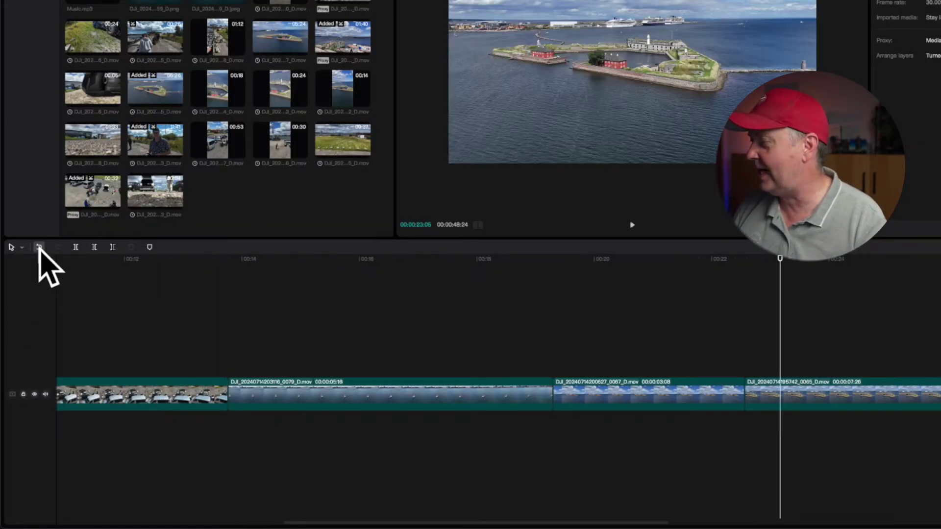
# Undo and redo the last edit, then select the 5:16 harbour clip for trimming
pyautogui.click(40, 247)
pyautogui.click(40, 248)
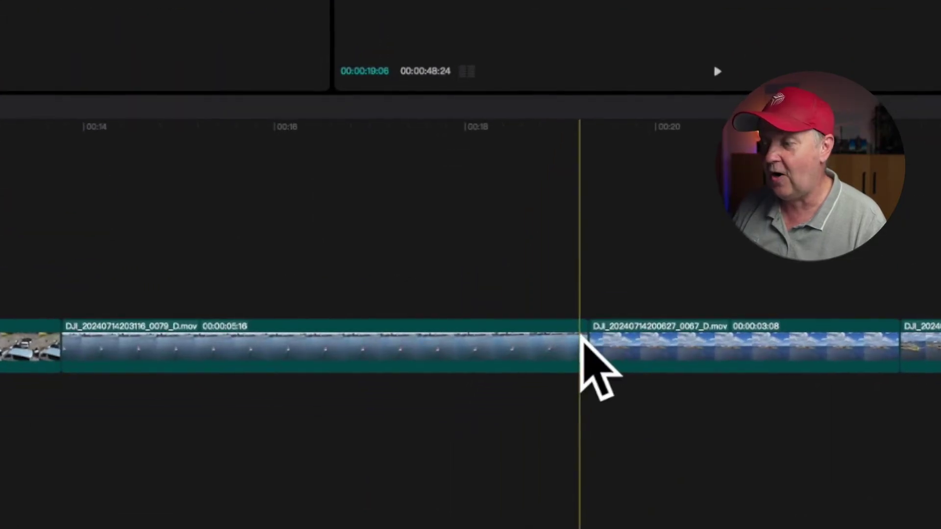
pyautogui.click(514, 345)
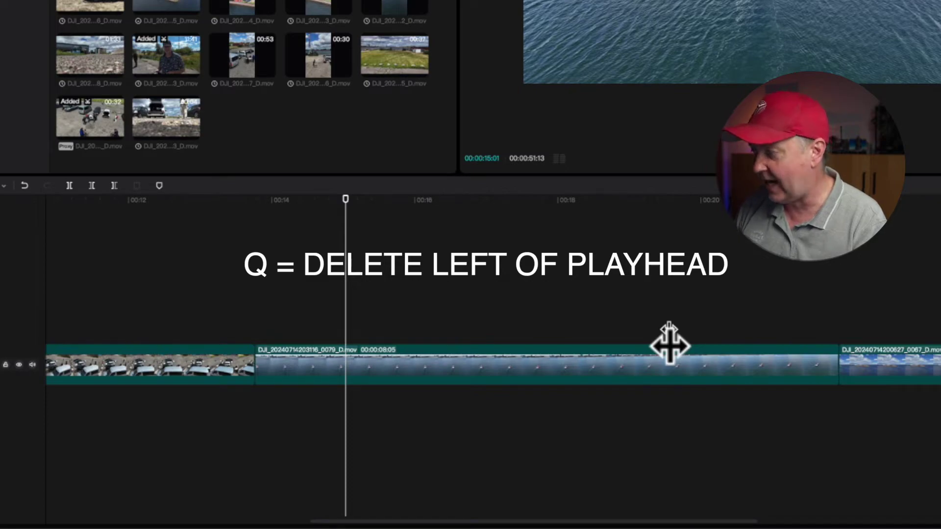
# Trim the 0079 clip before the playhead with Q and after it with W, reviewing with J and L
pyautogui.press('q')
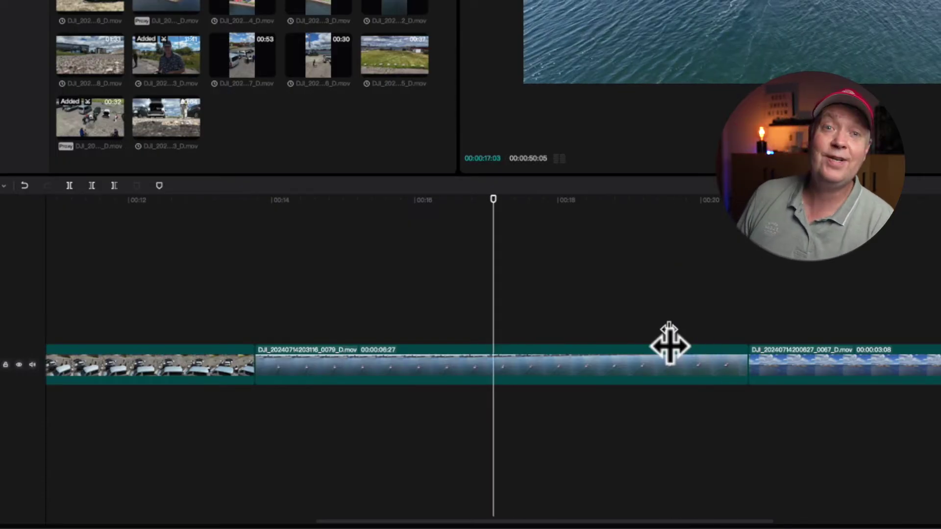
pyautogui.press('space')
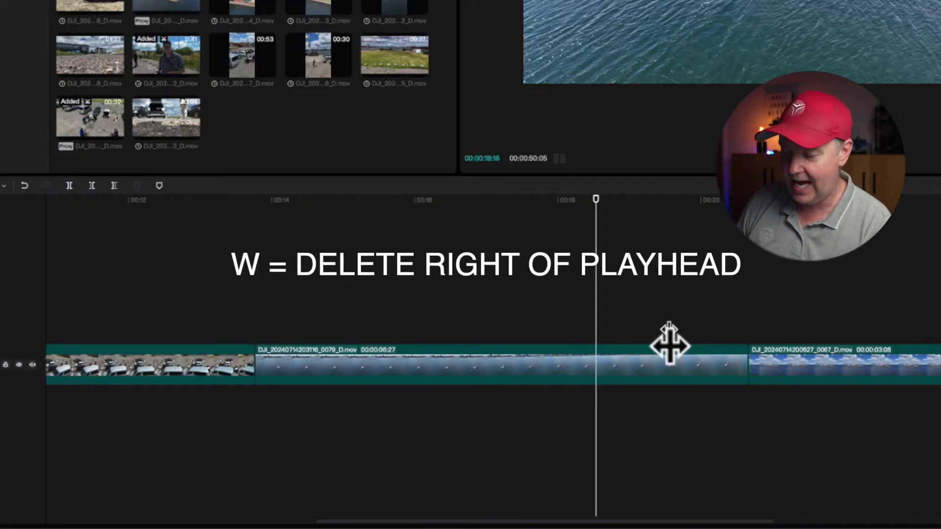
pyautogui.press('w')
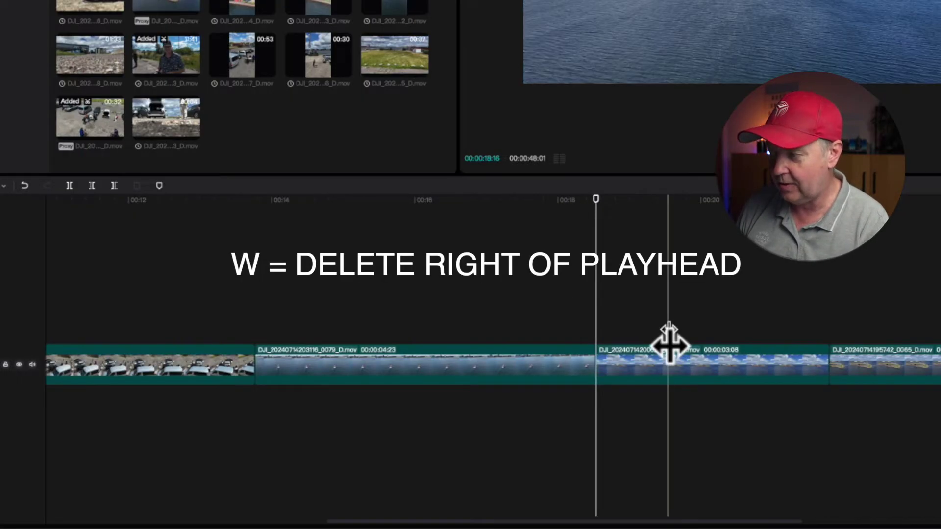
pyautogui.press('j')
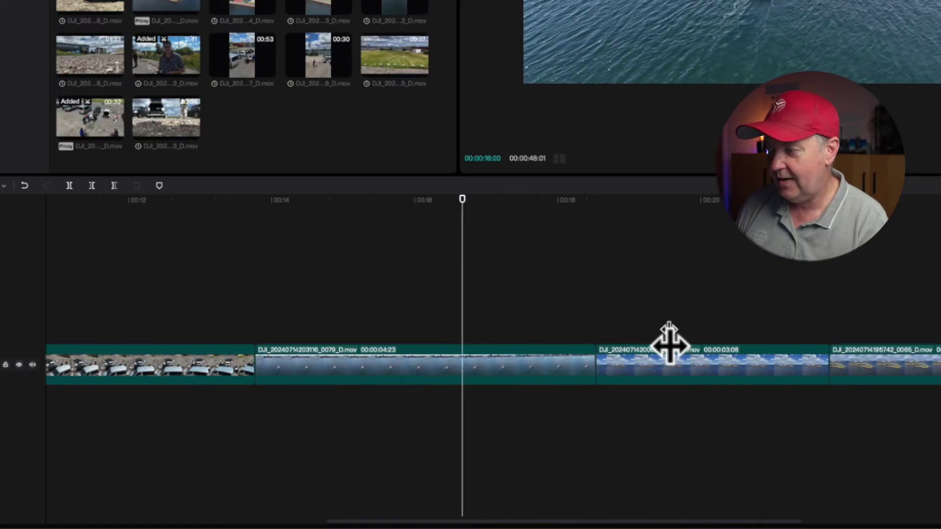
pyautogui.press('l')
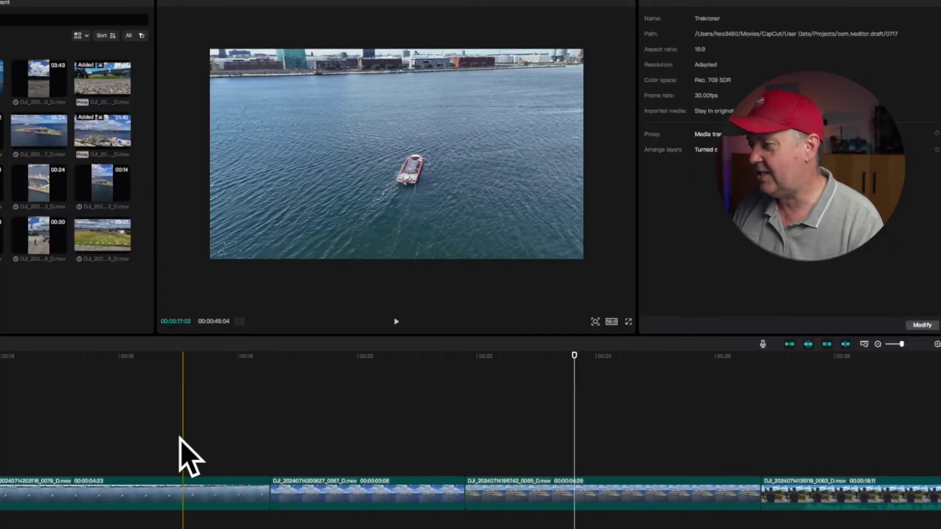
# Play back from 00:00:16:28 to review the 0065 clip trimmed to 00:00:04:29
pyautogui.click(174, 439)
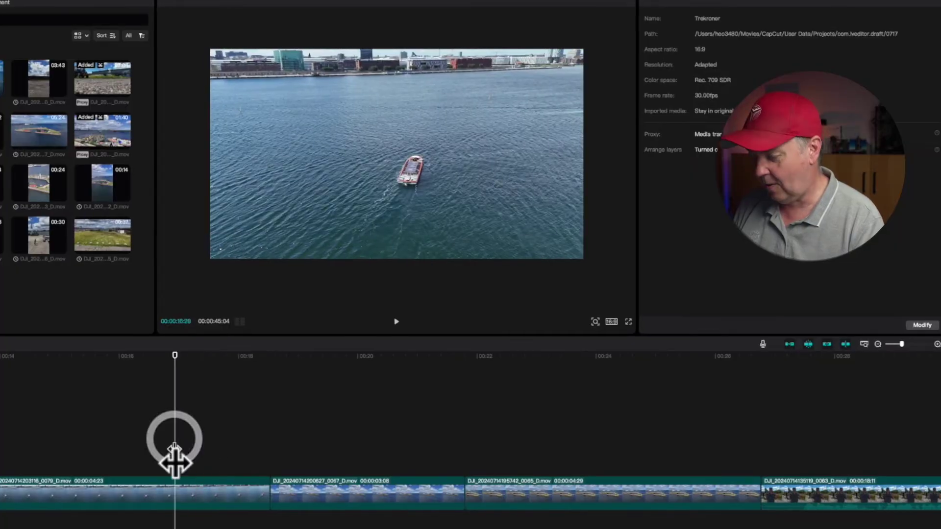
pyautogui.press('space')
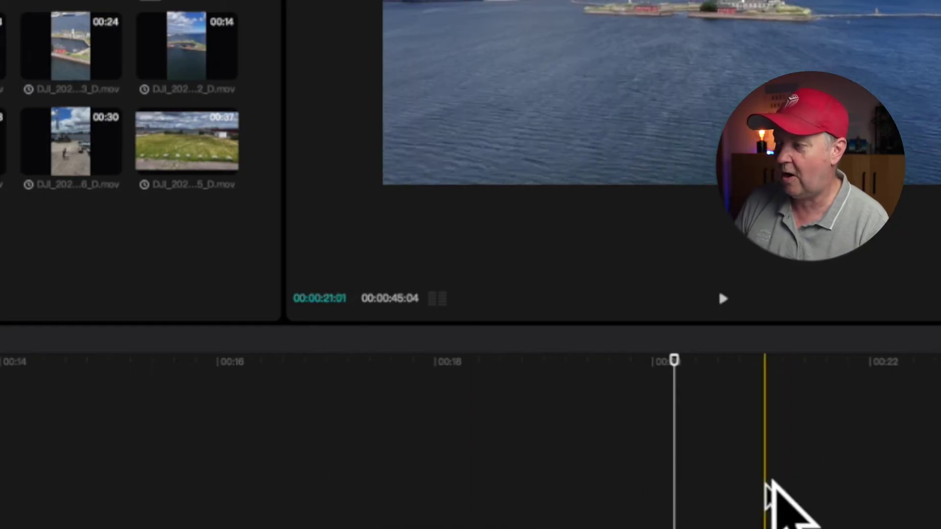
pyautogui.click(848, 478)
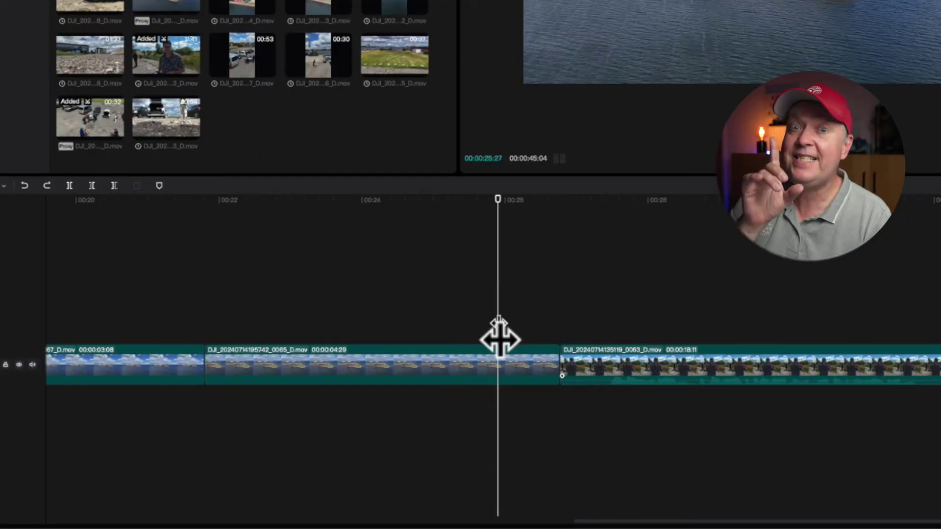
# Set the playhead at 00:00:27:13 and trim the start of clip 0063 with Q twice
pyautogui.press('space')
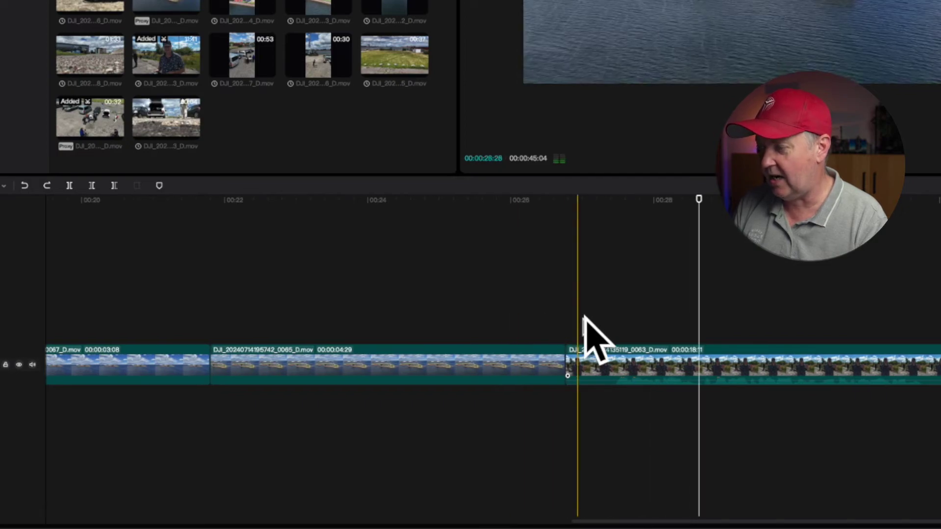
pyautogui.click(614, 310)
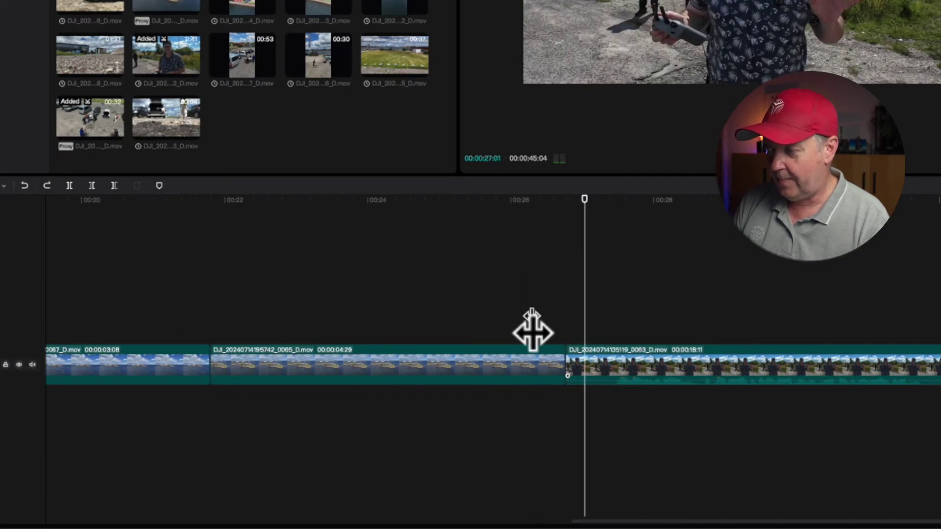
pyautogui.press('space')
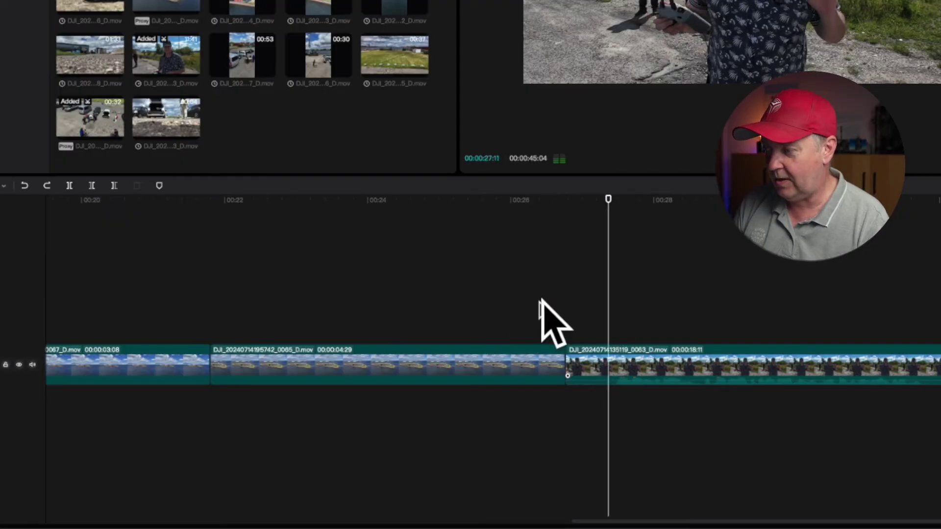
pyautogui.moveTo(605, 196); pyautogui.dragTo(613, 196)
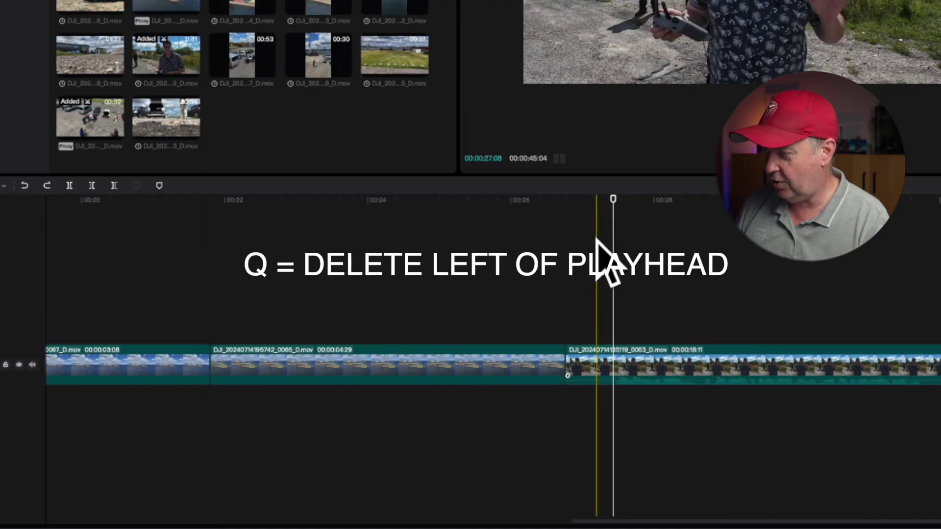
pyautogui.press('q')
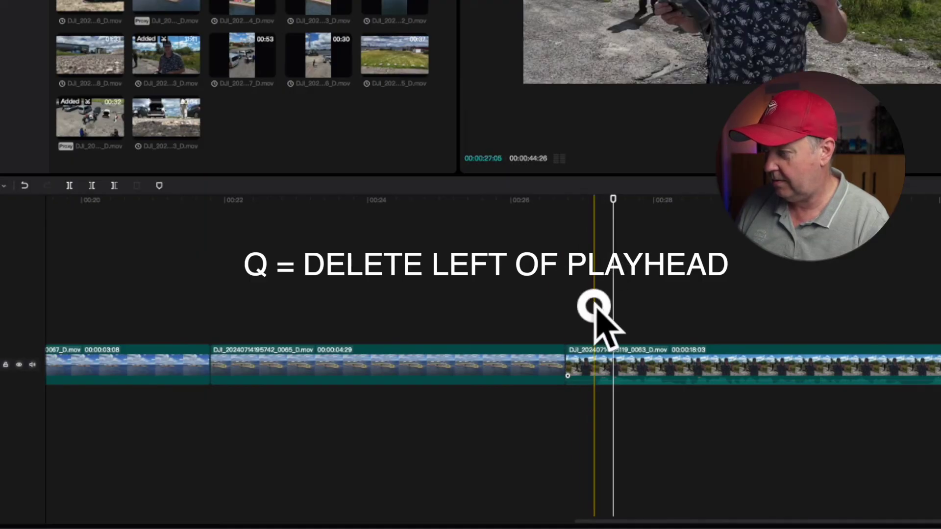
pyautogui.press('q')
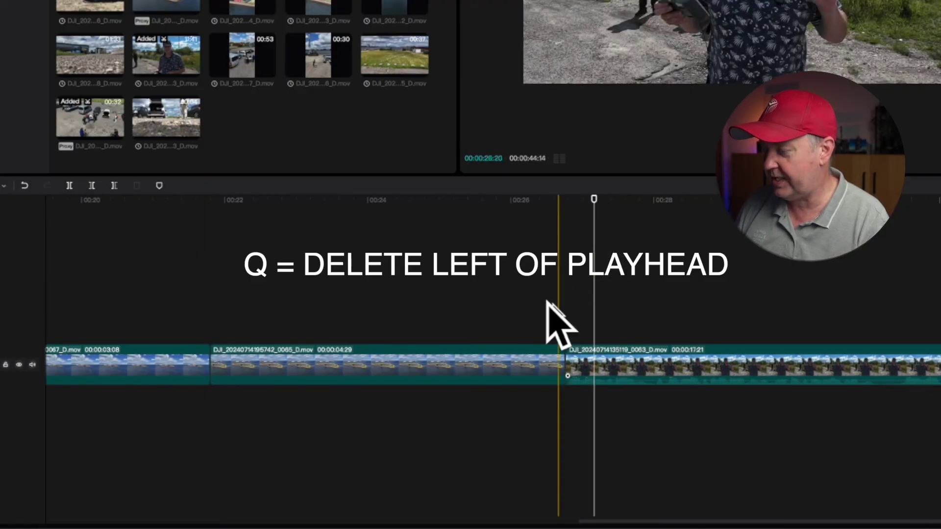
pyautogui.click(566, 310)
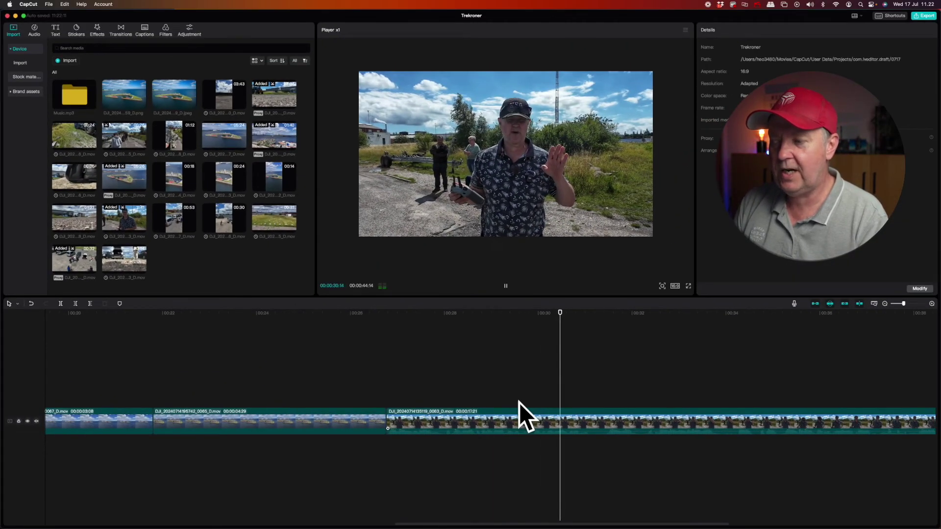
# Remove the tail of clip 0063 past the playhead with W and play back the new ending
pyautogui.hscroll(5, 519, 402)
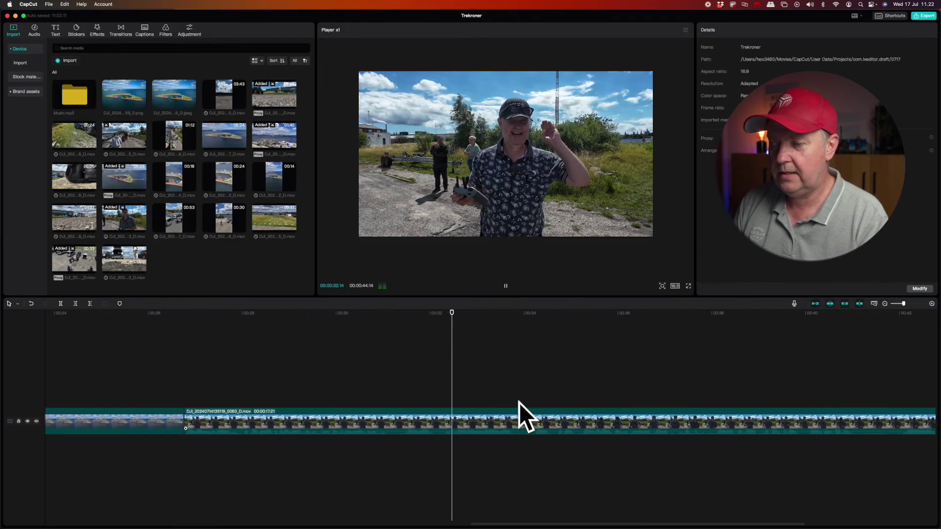
pyautogui.hscroll(8, 563, 410)
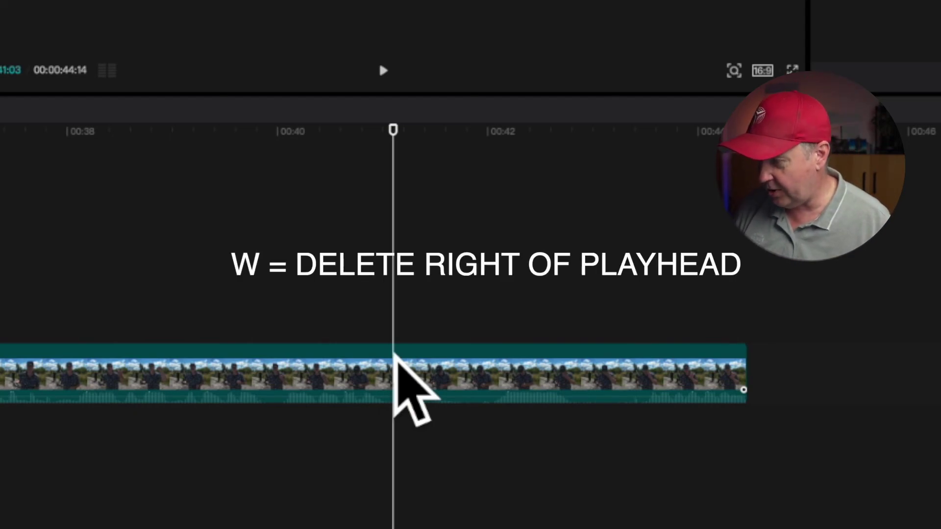
pyautogui.press('w')
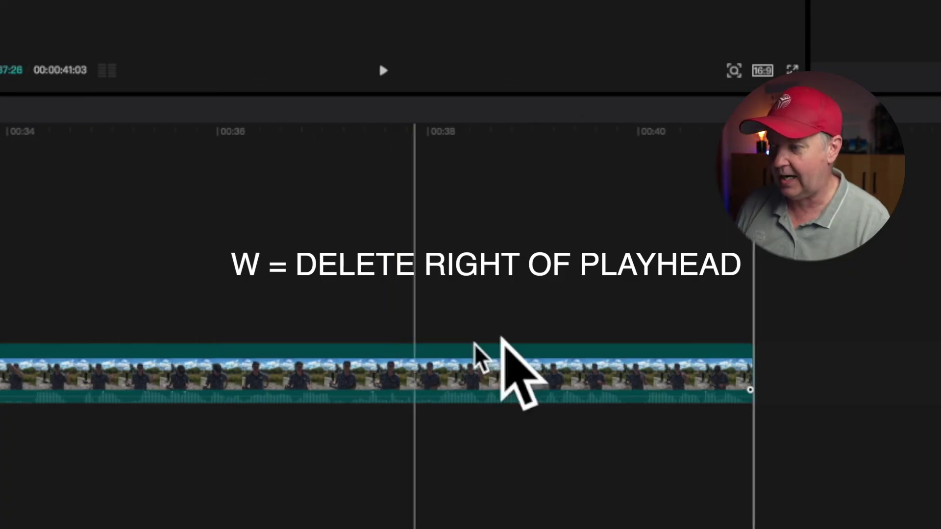
pyautogui.click(579, 350)
pyautogui.press('space')
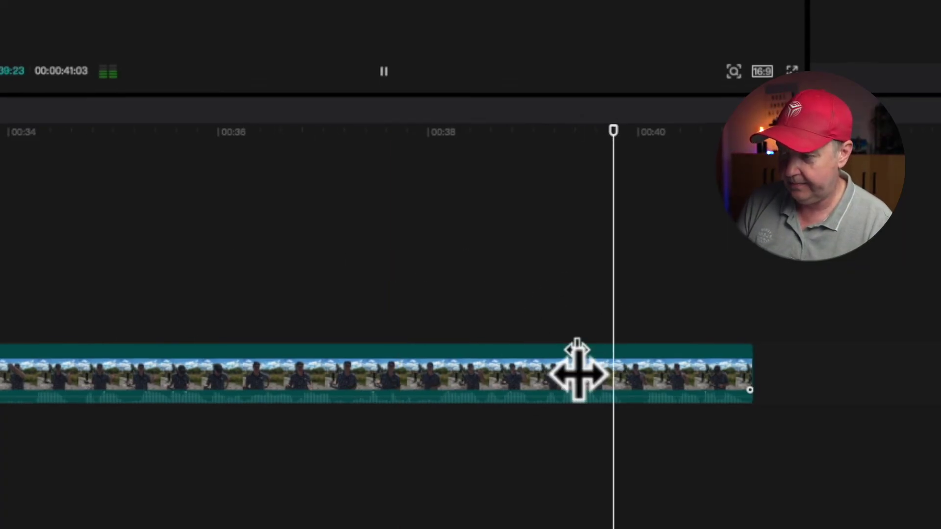